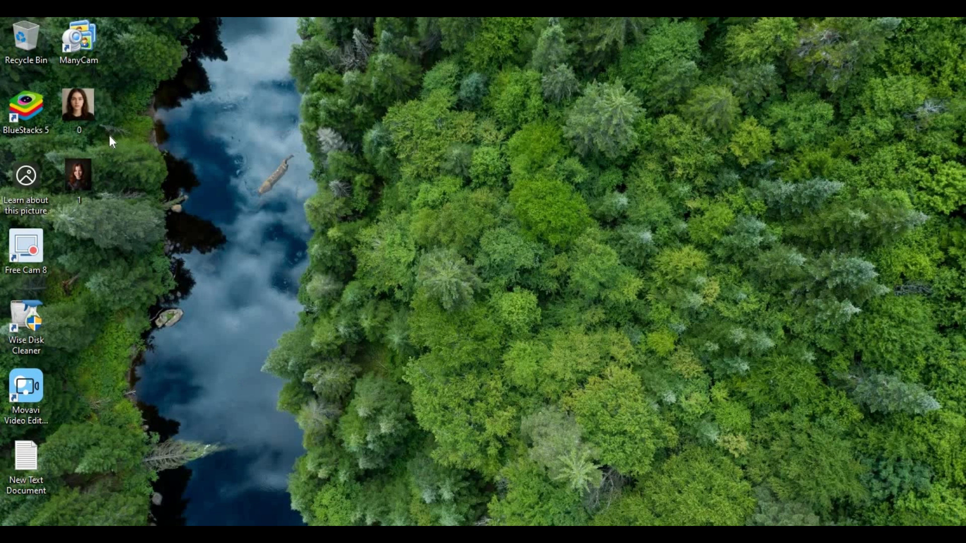
View portrait 0.png in Photos, close it, and open 1.png (279 x 343) instead.
double_click(68, 107)
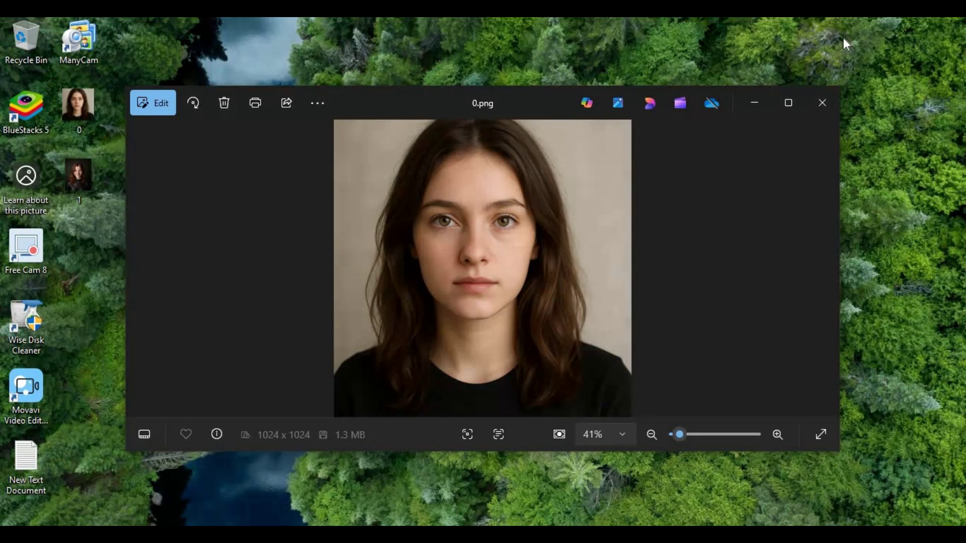
left_click(817, 104)
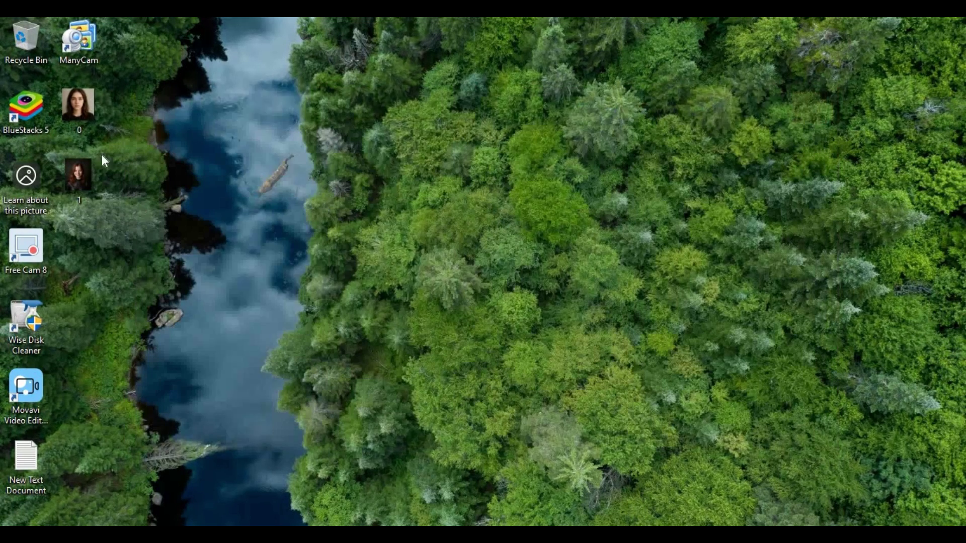
double_click(78, 179)
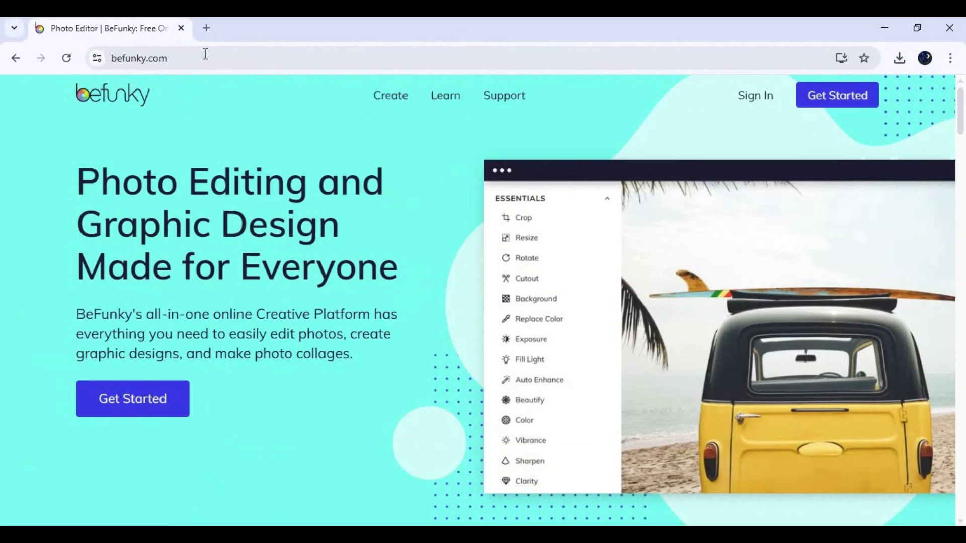
On befunky.com, start Edit a Photo and load the portrait from the computer.
left_click(186, 60)
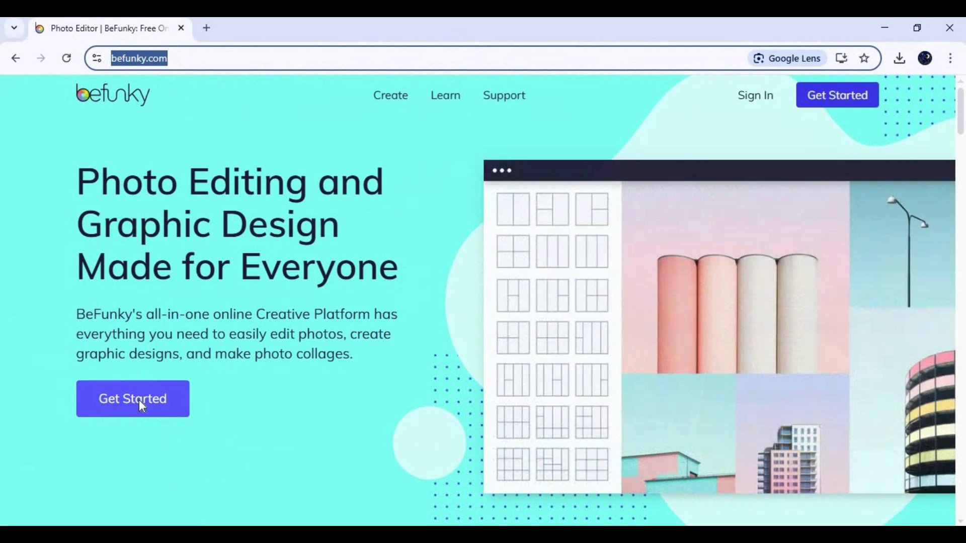
left_click(139, 400)
left_click(263, 405)
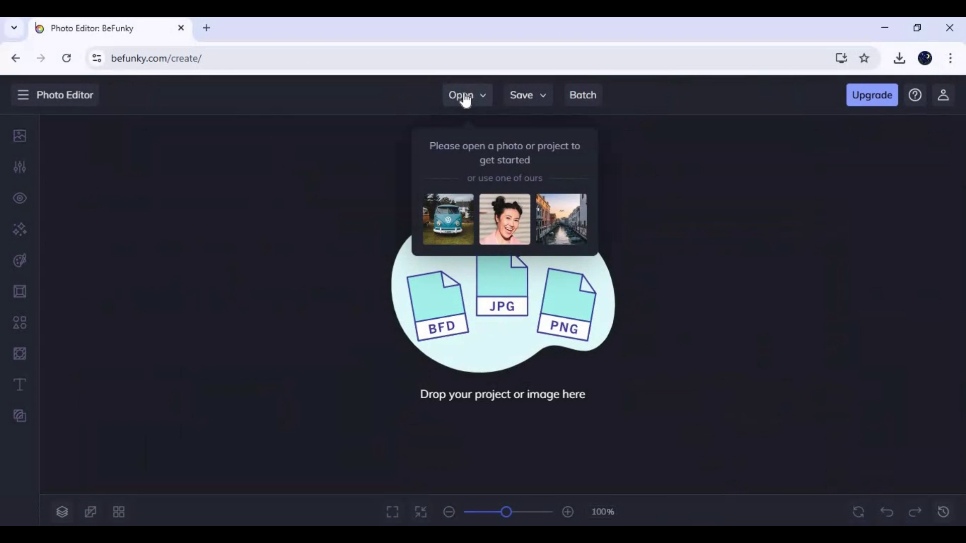
left_click(462, 95)
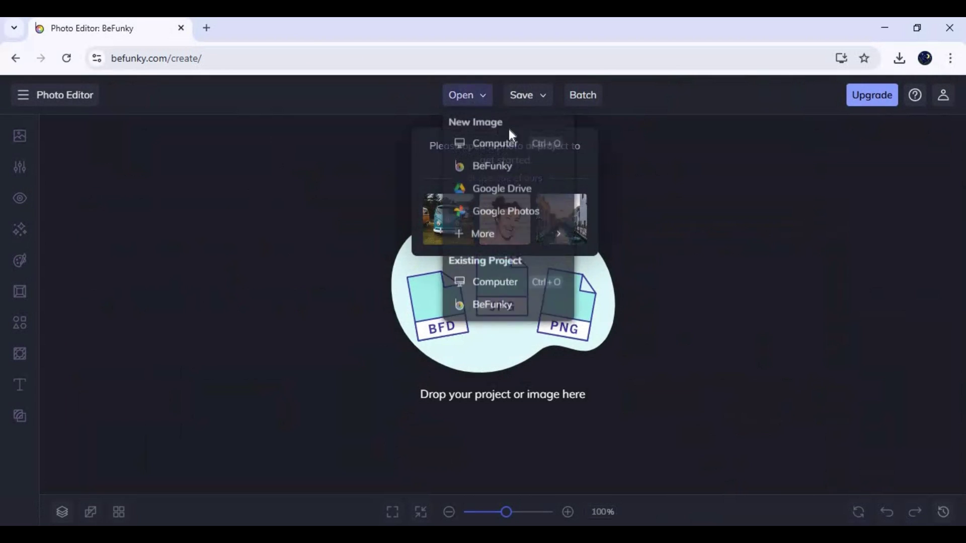
left_click(506, 147)
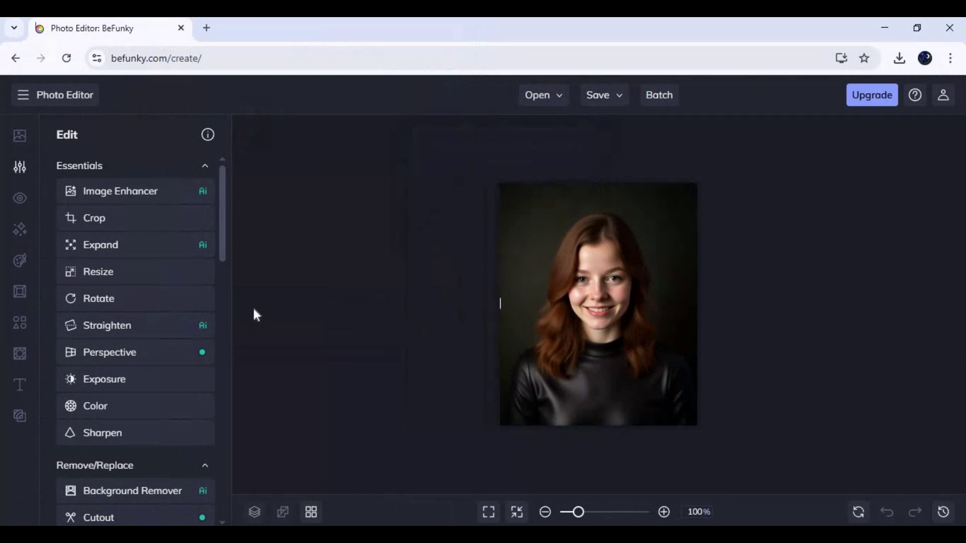
Resize the portrait to 600 px wide (600 x 738) and apply it.
left_click(92, 272)
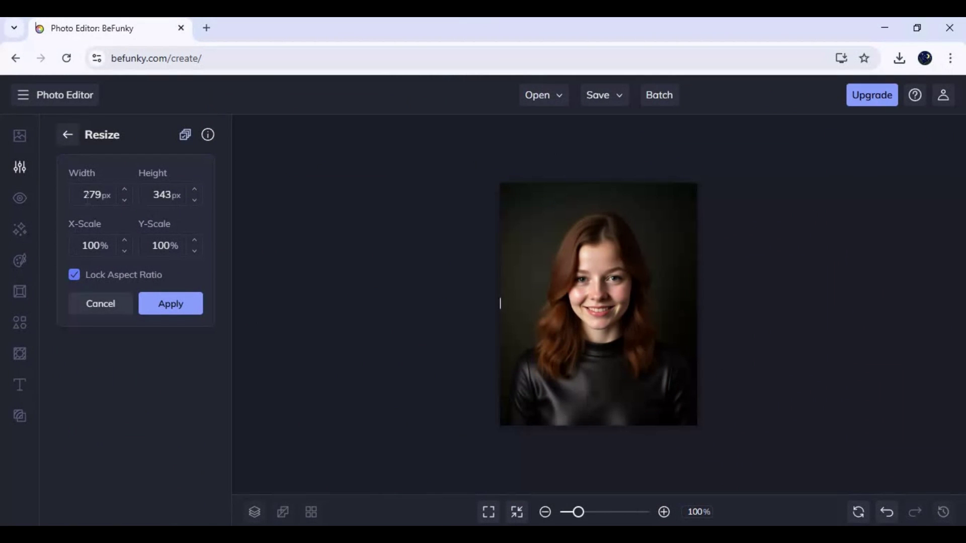
double_click(93, 195)
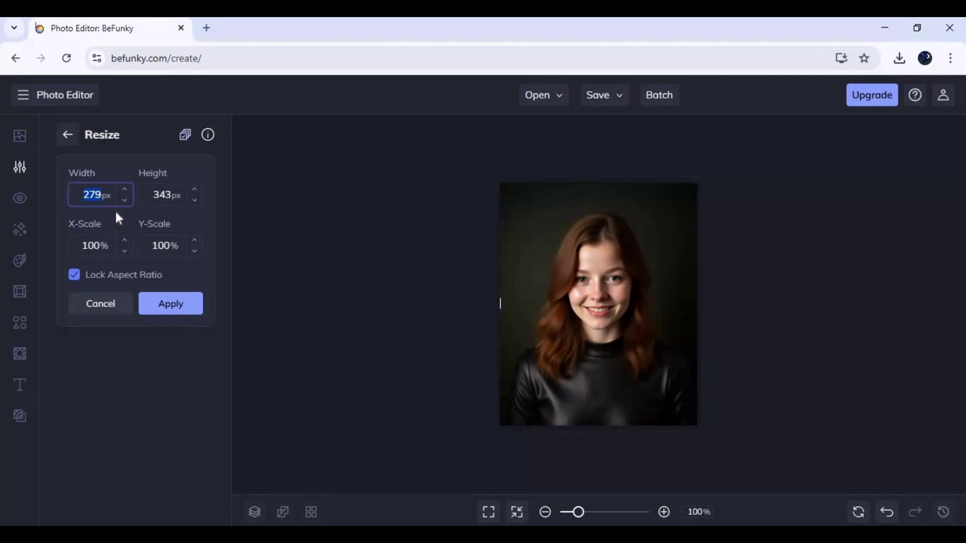
type("600")
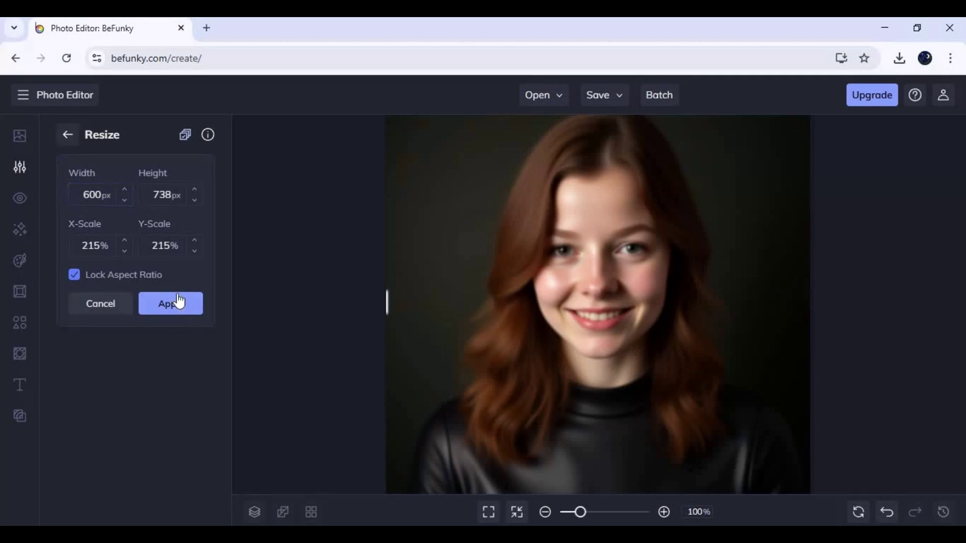
left_click(179, 303)
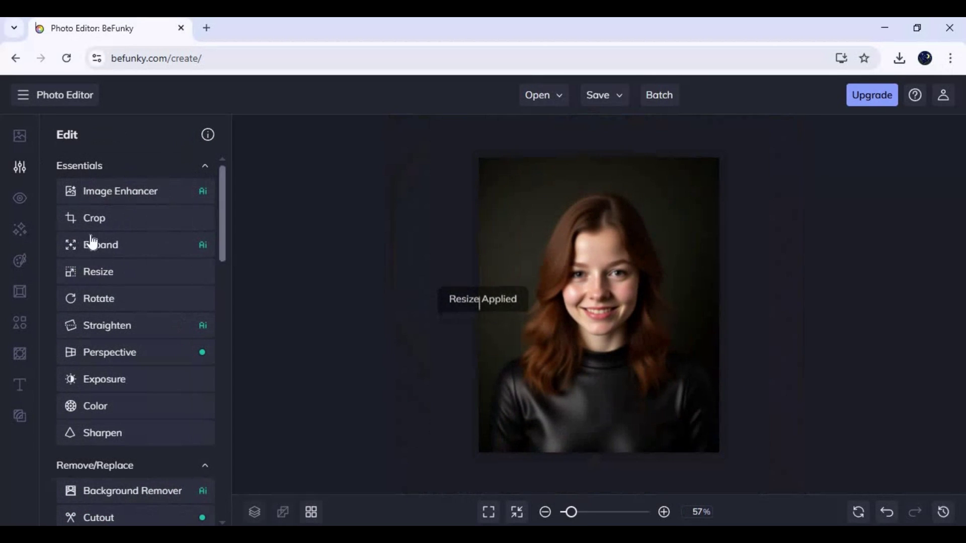
Crop to 512 x 512 px, shift the crop box to centre the face, and apply.
left_click(96, 221)
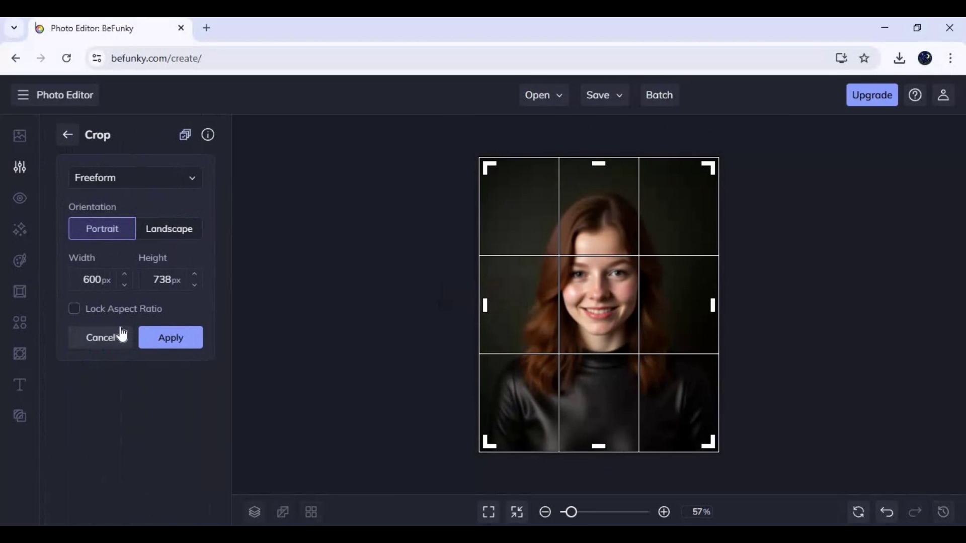
double_click(83, 280)
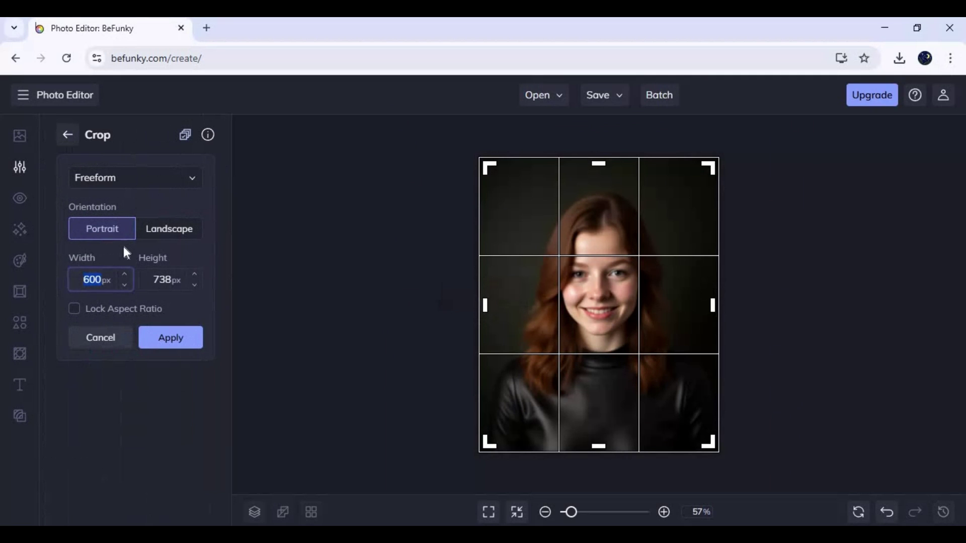
type("512")
key("Tab")
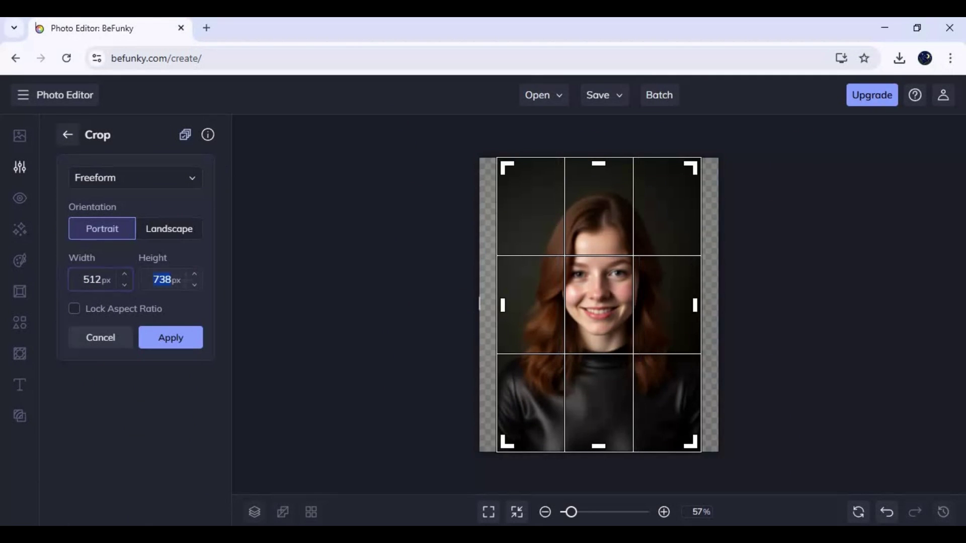
type("512")
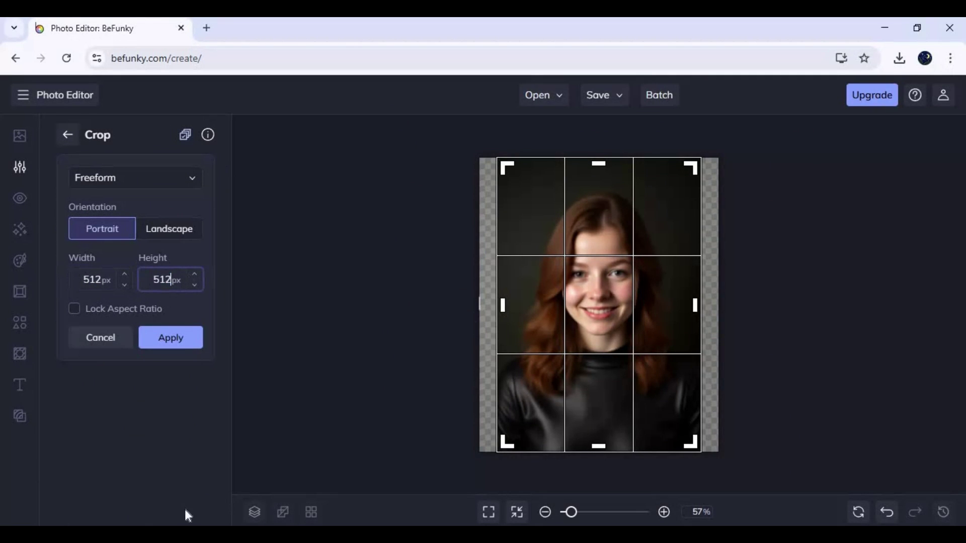
left_click(156, 465)
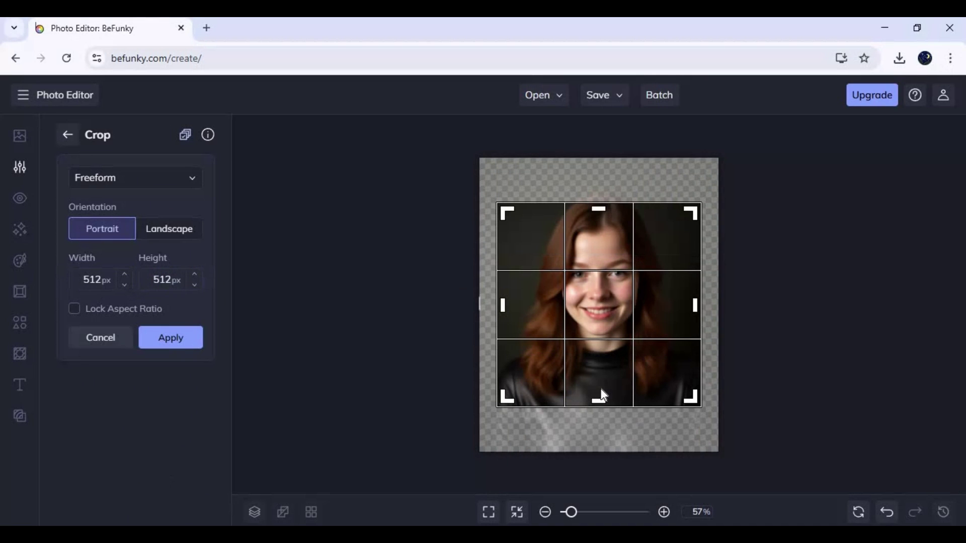
mouse_move(615, 367)
left_mouse_down()
mouse_move(619, 356)
mouse_move(595, 373)
left_mouse_up()
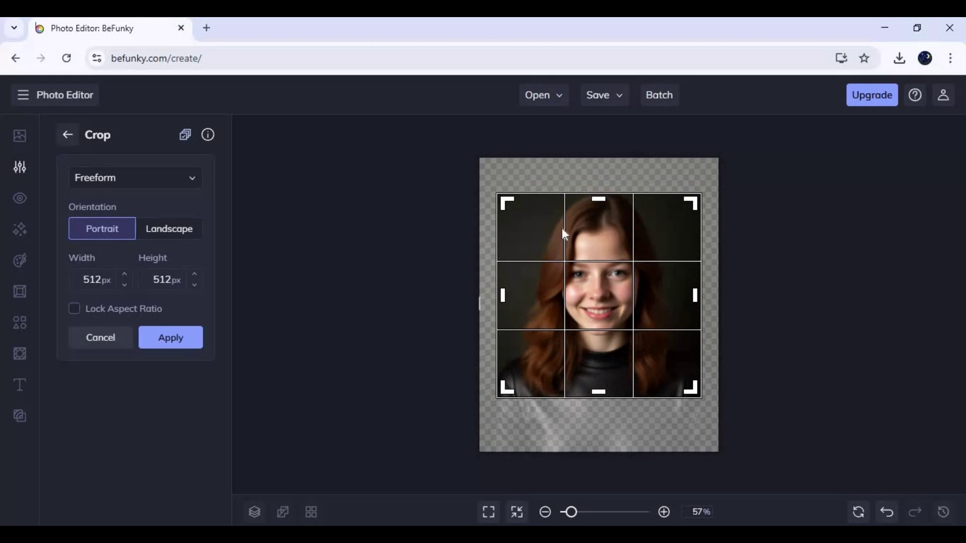
left_click(181, 337)
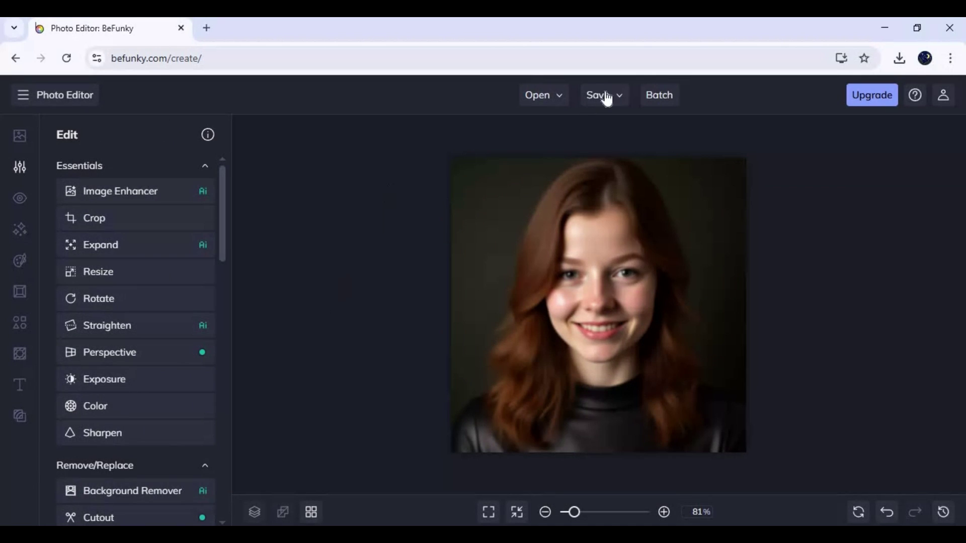
Load the green-jacket portrait and enlarge it from 896 x 1152 to 1200 x 1543 px.
left_click(554, 97)
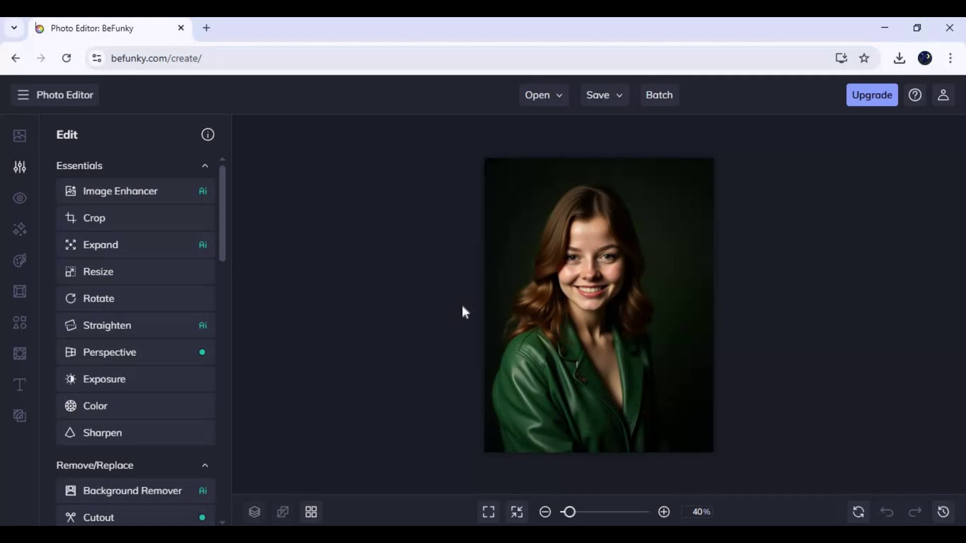
left_click(105, 284)
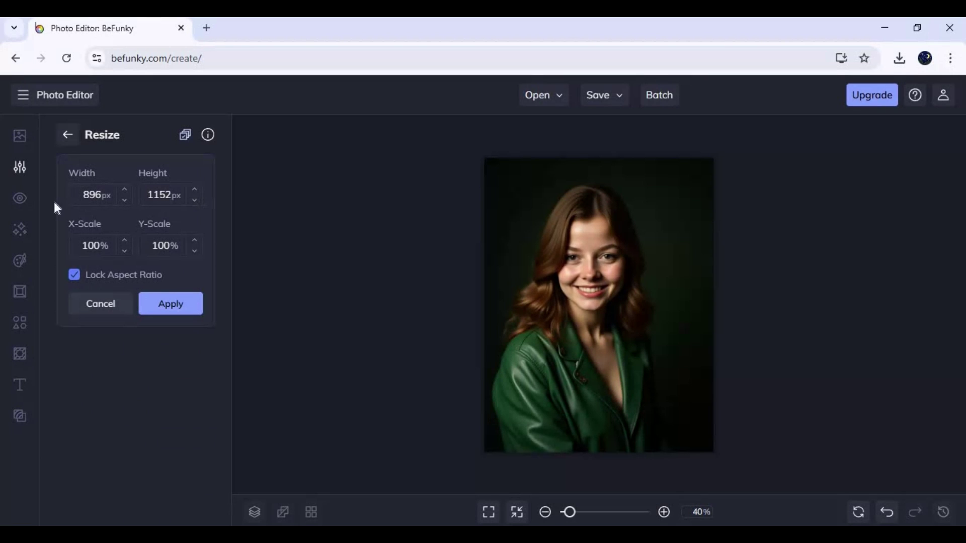
double_click(93, 195)
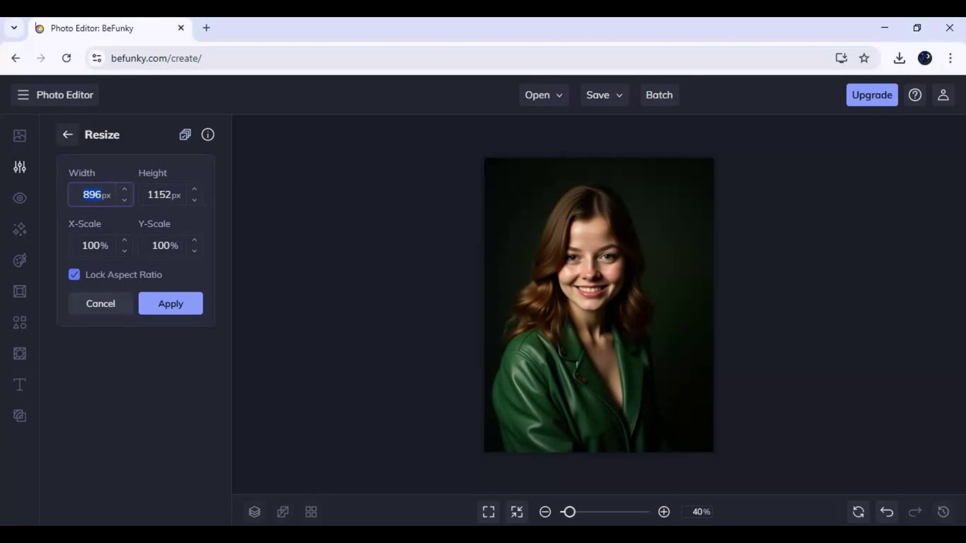
type("1200")
key("Return")
left_click(182, 311)
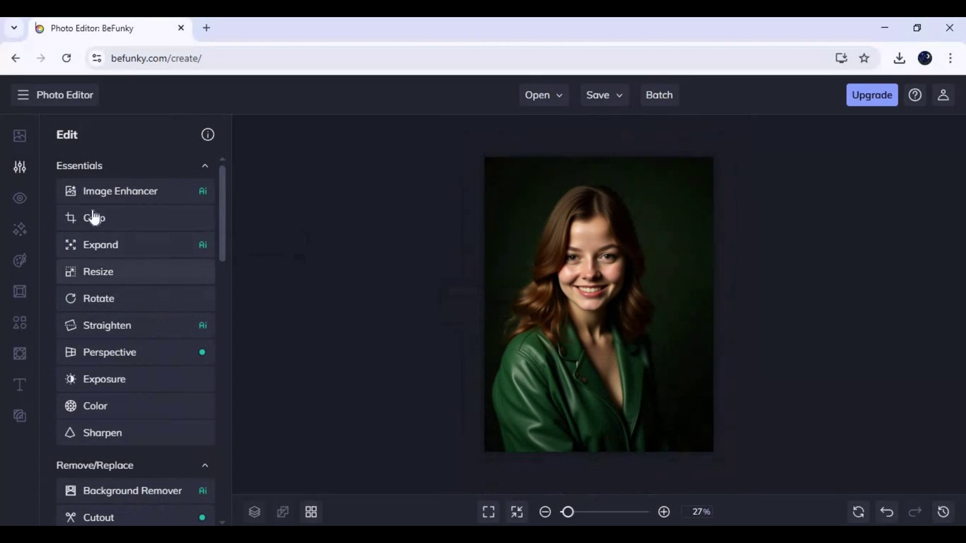
Open Crop and drag the crop edges and box to frame her face.
left_click(92, 218)
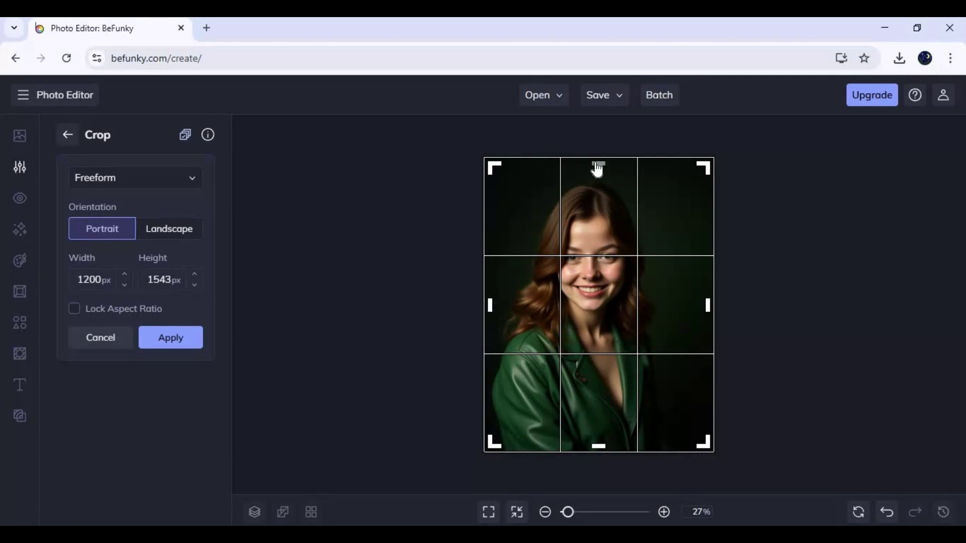
left_click_drag(597, 176, 598, 193)
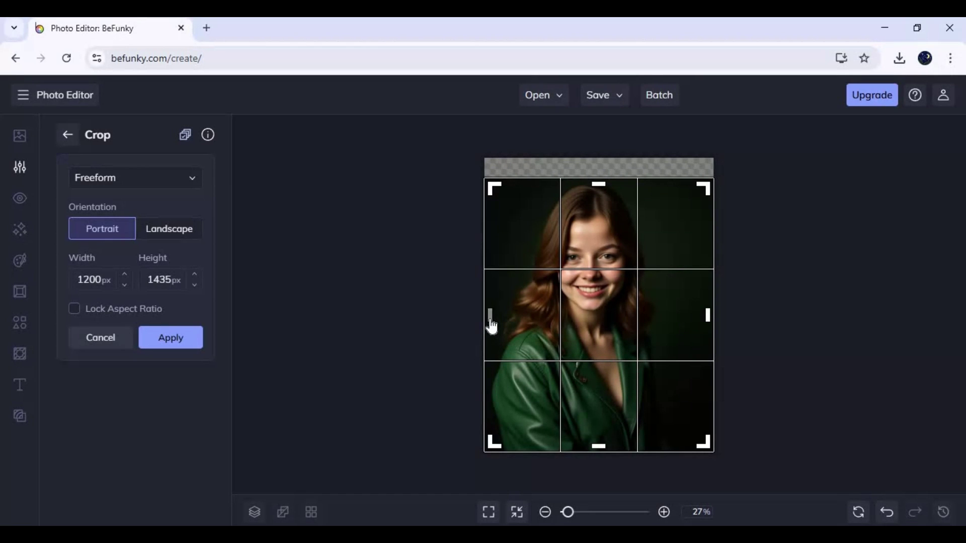
left_click_drag(492, 322, 510, 332)
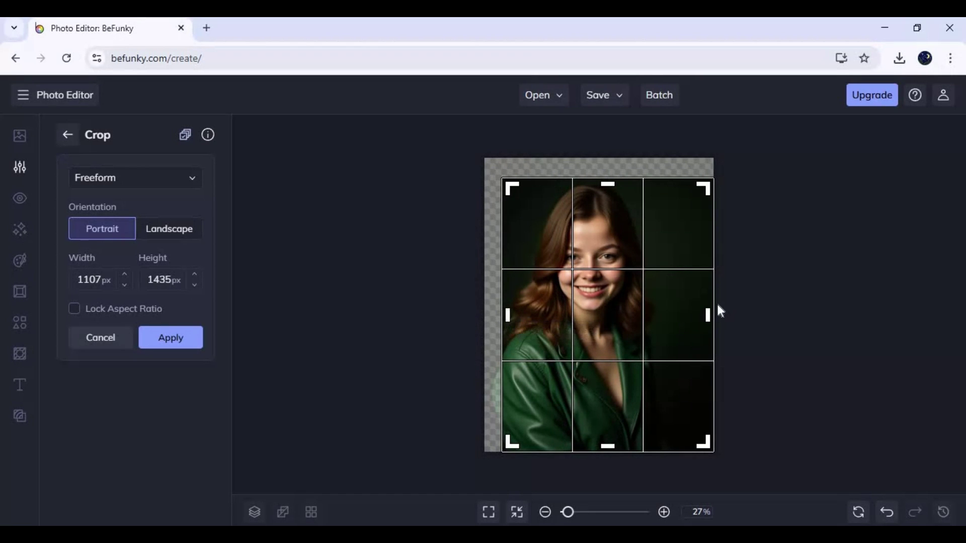
left_click_drag(701, 319, 690, 317)
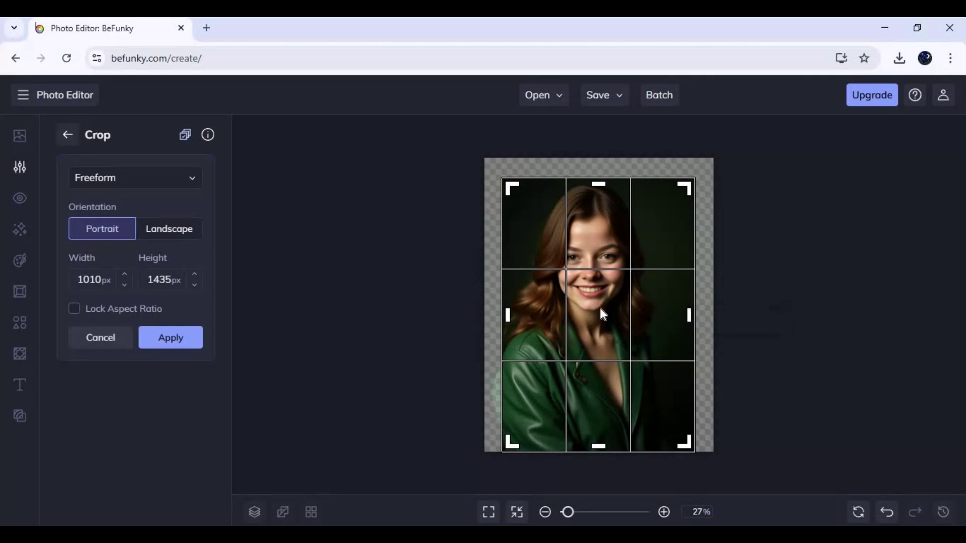
left_click_drag(599, 306, 602, 283)
left_click_drag(598, 166, 597, 189)
mouse_move(596, 300)
left_mouse_down()
mouse_move(584, 273)
mouse_move(586, 162)
mouse_move(576, 176)
mouse_move(588, 173)
mouse_move(593, 276)
left_mouse_up()
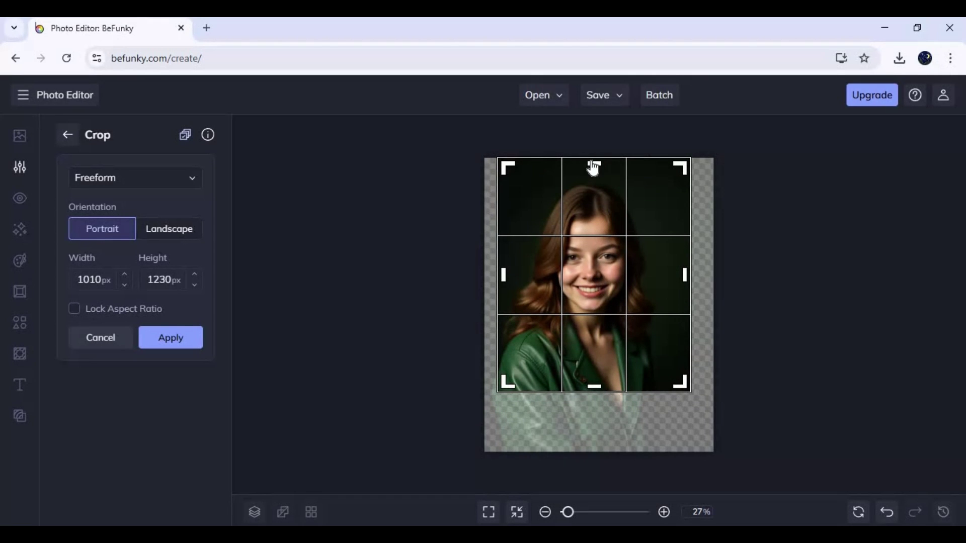
left_click_drag(594, 168, 593, 179)
mouse_move(585, 267)
left_mouse_down()
mouse_move(584, 250)
mouse_move(586, 261)
left_mouse_up()
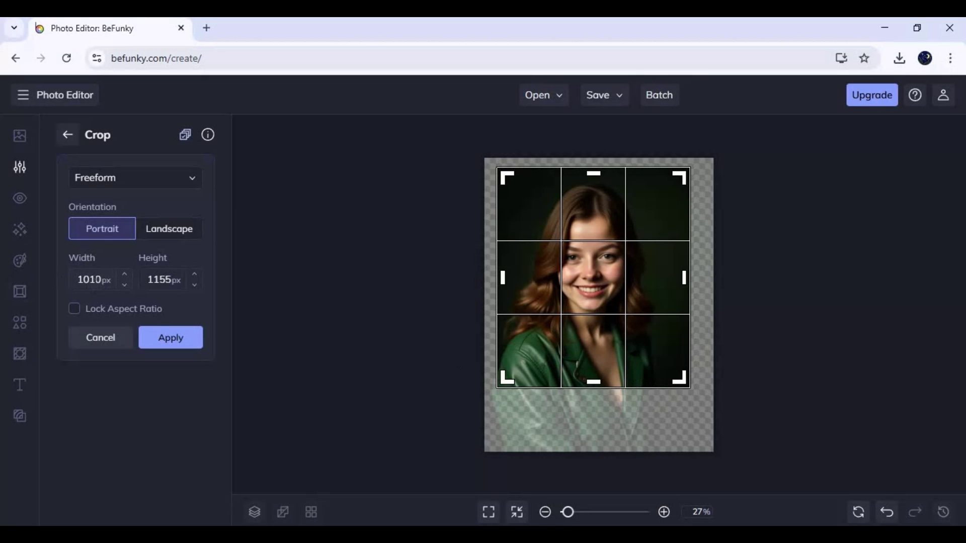
Set the crop to 1000 x 1000 px, lock aspect ratio, and apply it.
double_click(93, 280)
type("1000")
double_click(167, 279)
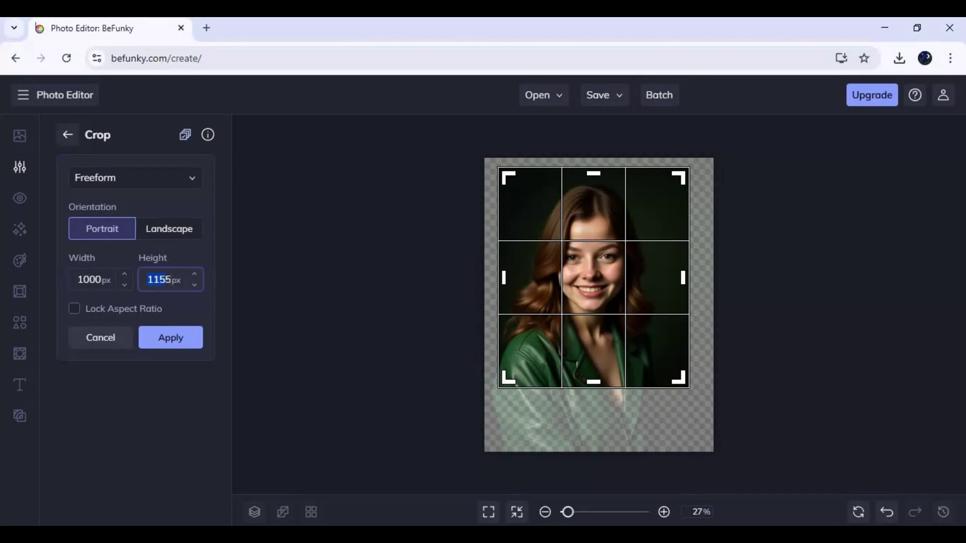
type("1000")
key("Return")
left_click(91, 308)
left_click(188, 340)
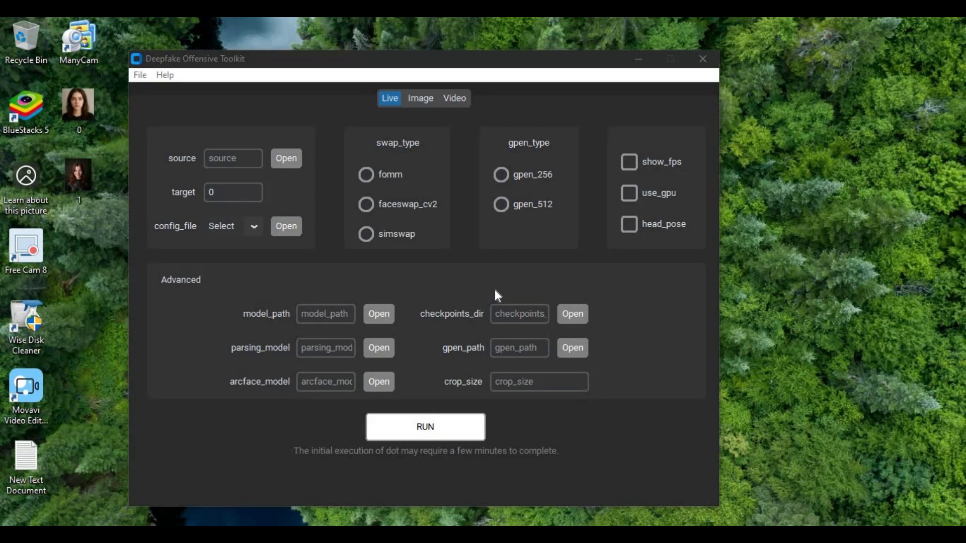
Load the cropped portrait as the source and choose the fomm config file.
left_click(286, 158)
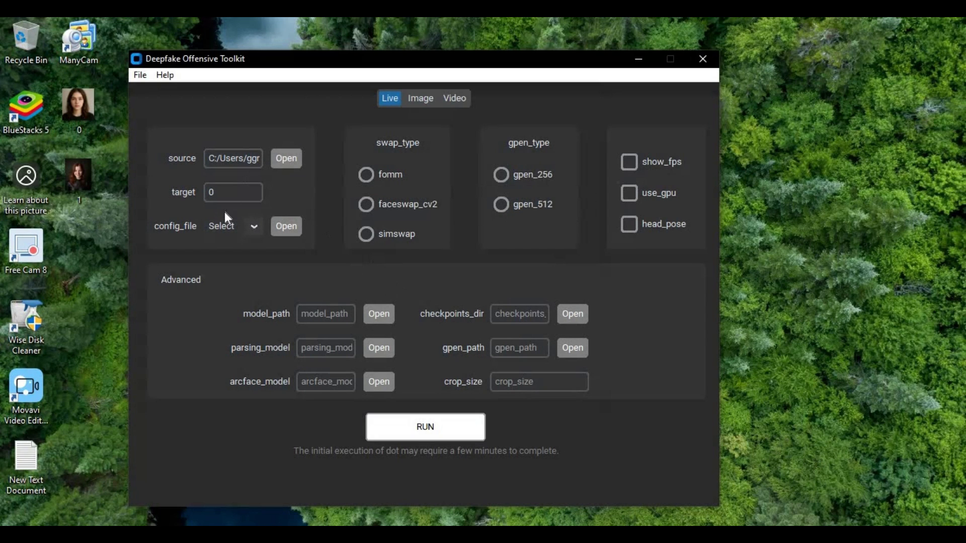
left_click(250, 229)
left_click(280, 250)
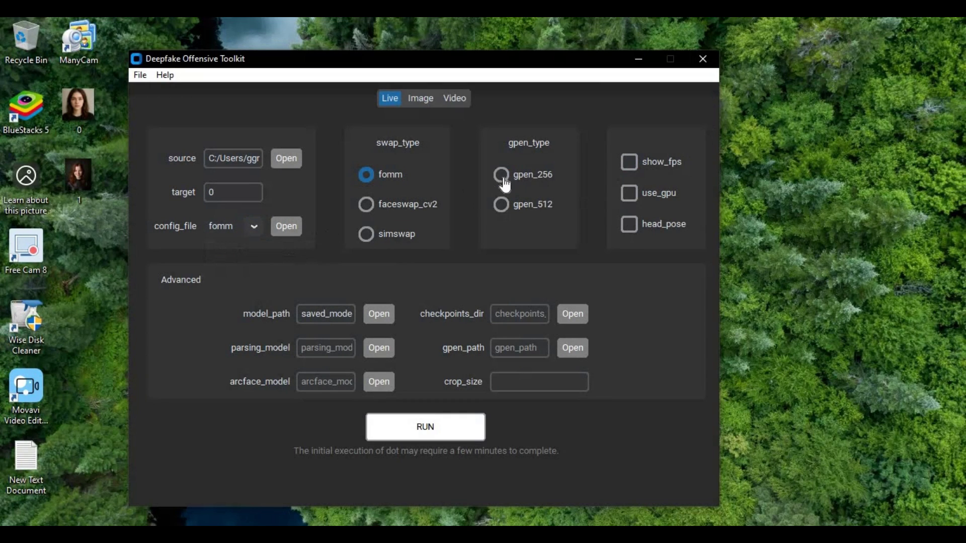
Select gpen_256, enable use_gpu, and focus the crop_size field.
left_click(551, 179)
left_click(629, 163)
left_click(631, 194)
left_click(570, 390)
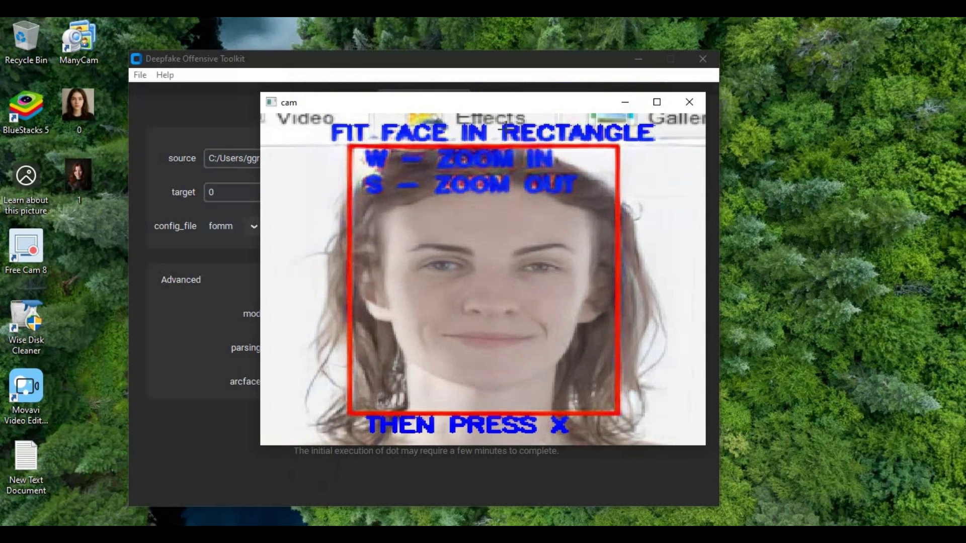
Move the cam preview aside, confirm face framing with X, then drag the output window left.
mouse_move(488, 99)
left_mouse_down()
mouse_move(820, 98)
mouse_move(777, 101)
left_mouse_up()
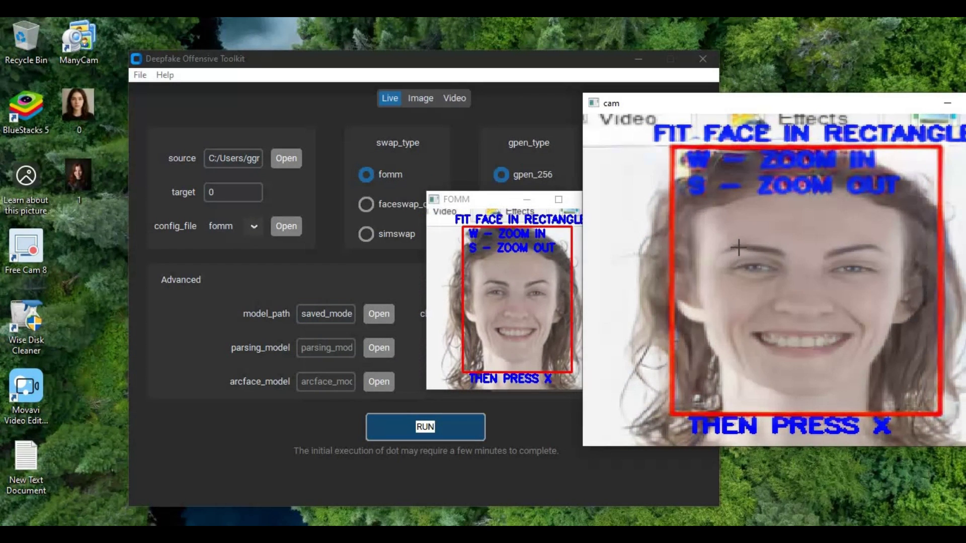
key("x")
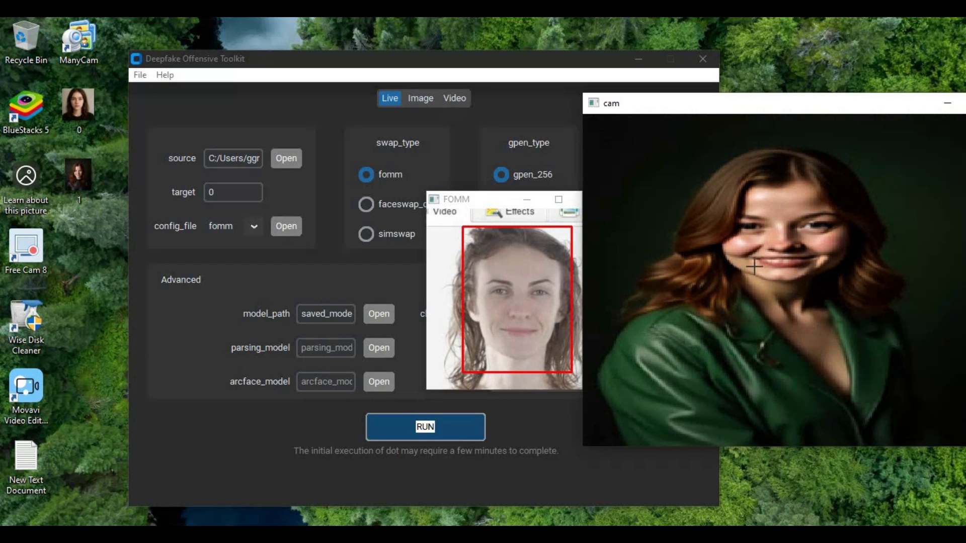
left_click_drag(740, 104, 493, 93)
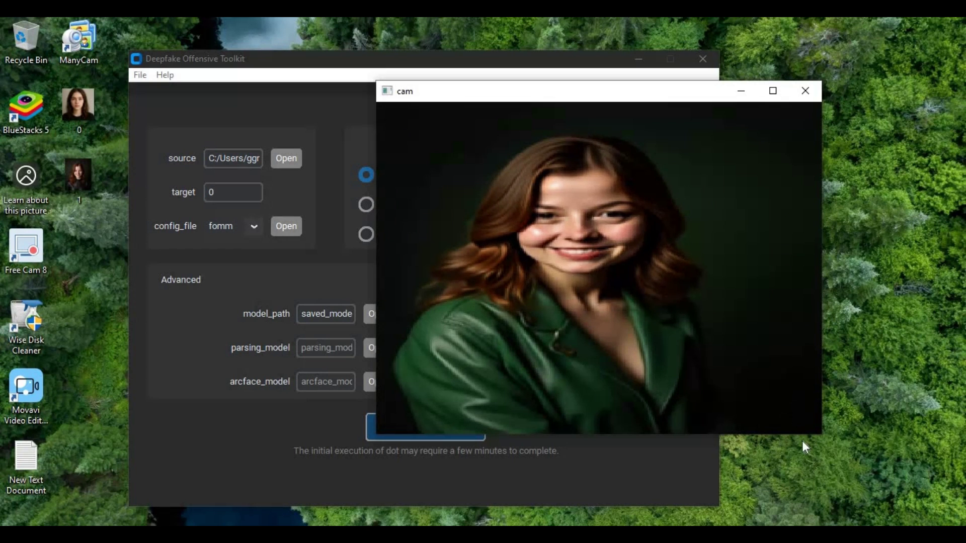
Shrink the cam output window and park it top-left beside the FOMM preview.
mouse_move(820, 432)
left_mouse_down()
mouse_move(620, 339)
mouse_move(620, 296)
mouse_move(608, 302)
left_mouse_up()
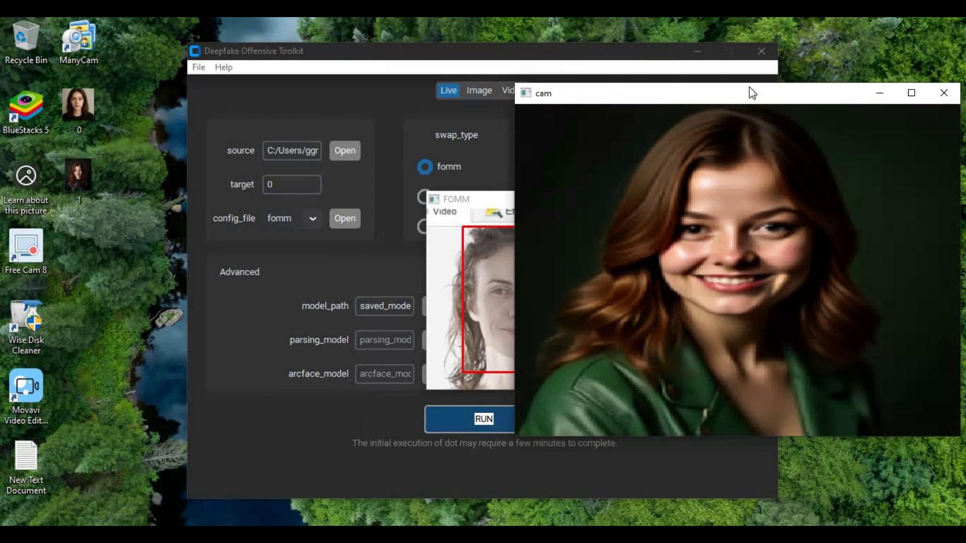
mouse_move(752, 93)
left_mouse_down()
mouse_move(363, 46)
mouse_move(319, 50)
left_mouse_up()
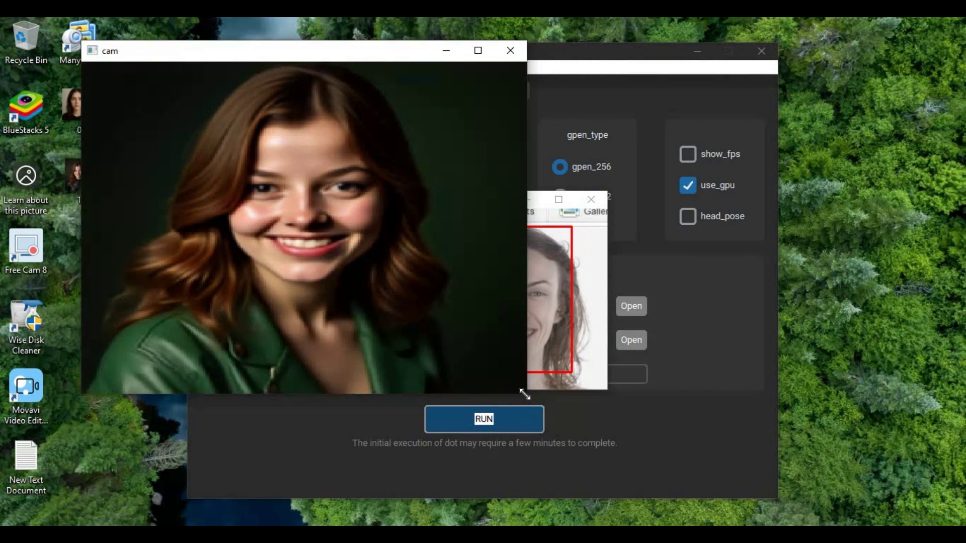
left_click_drag(525, 395, 312, 238)
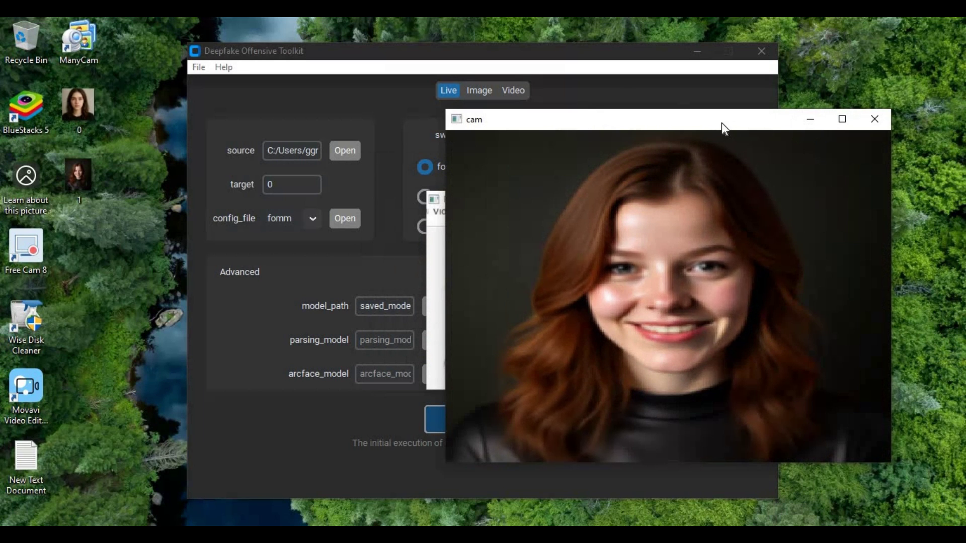
Move and shrink the cam window again, then minimise the toolkit window.
left_click_drag(722, 123, 398, 22)
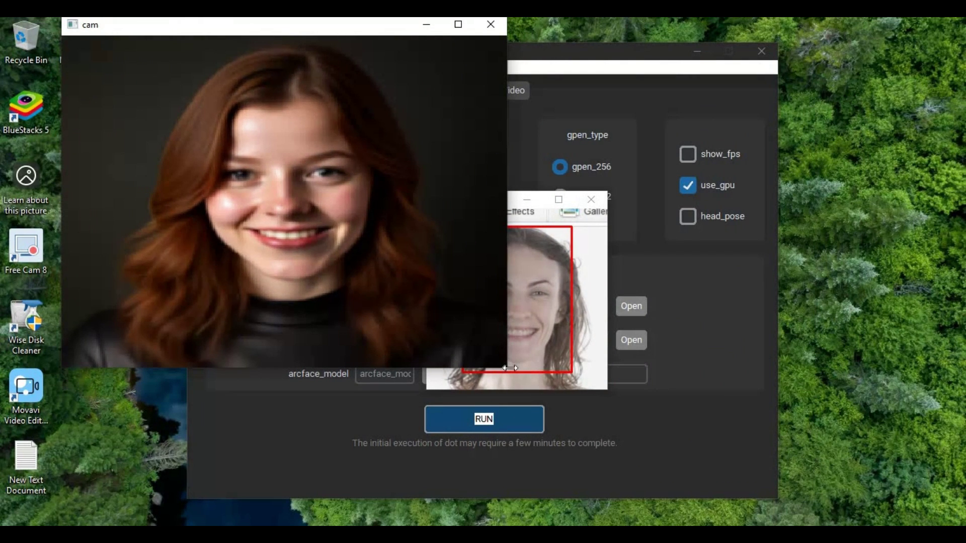
mouse_move(510, 368)
left_mouse_down()
mouse_move(343, 220)
mouse_move(297, 199)
mouse_move(294, 210)
mouse_move(342, 208)
left_mouse_up()
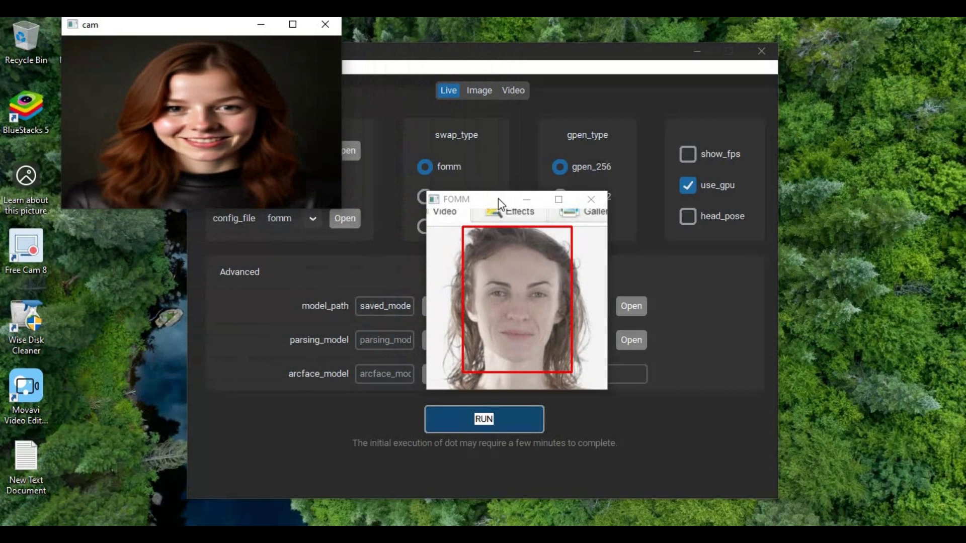
left_click(640, 107)
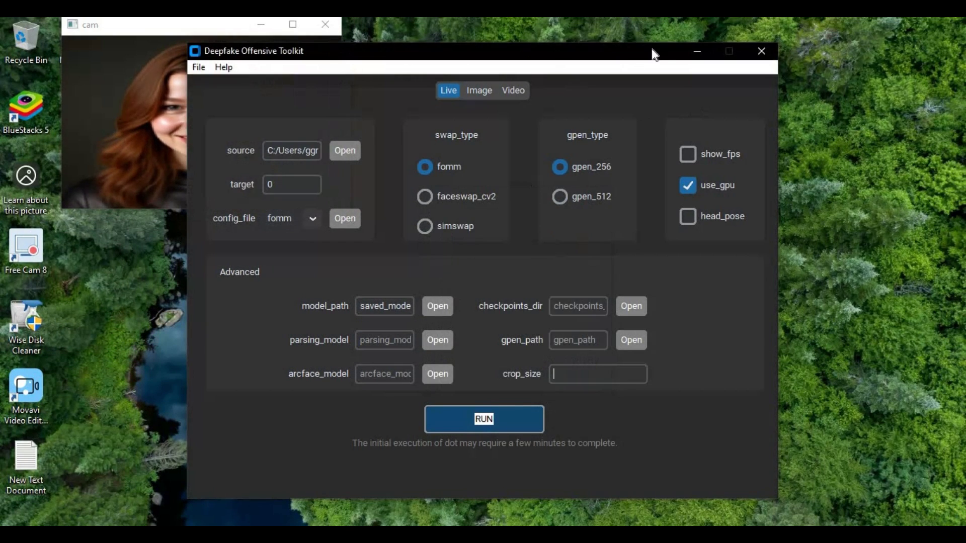
left_click(692, 52)
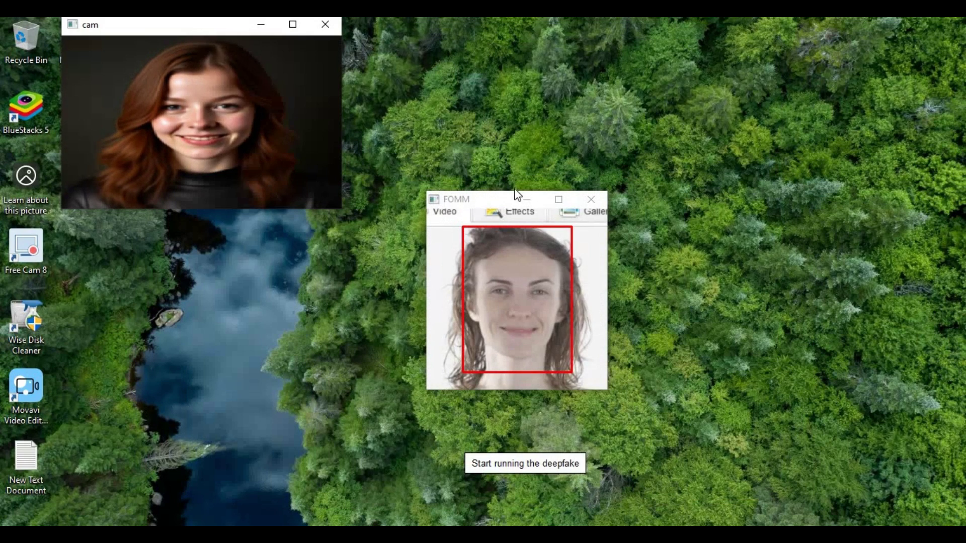